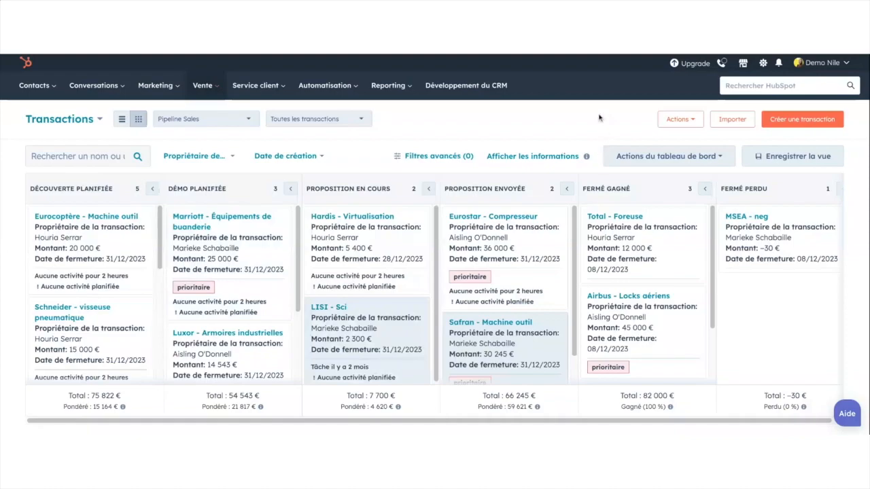
- Open the Transactions settings and review the Pipeline Sales configuration, including its board customization and stage table
click(764, 63)
click(344, 147)
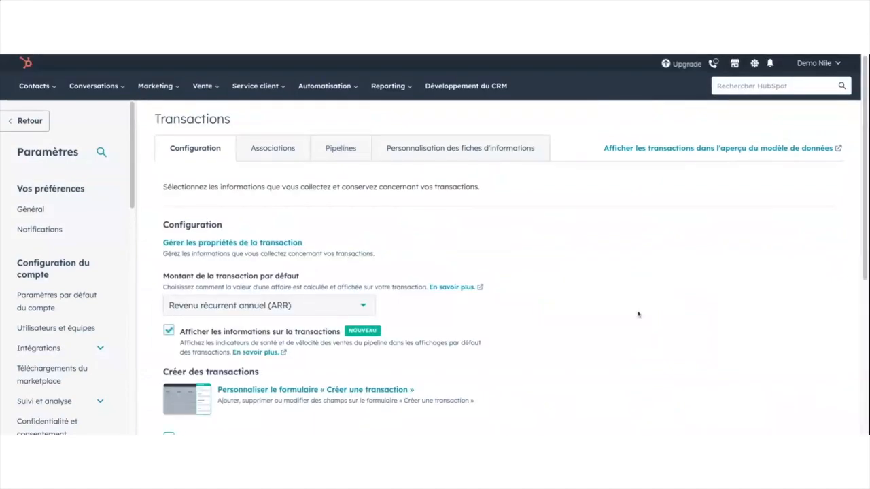
scroll(485, 346, down, 10)
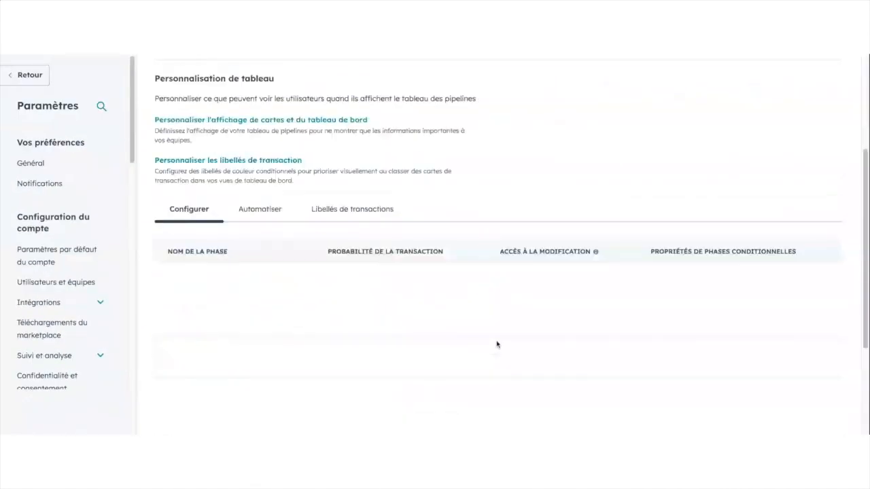
scroll(355, 353, up, 5)
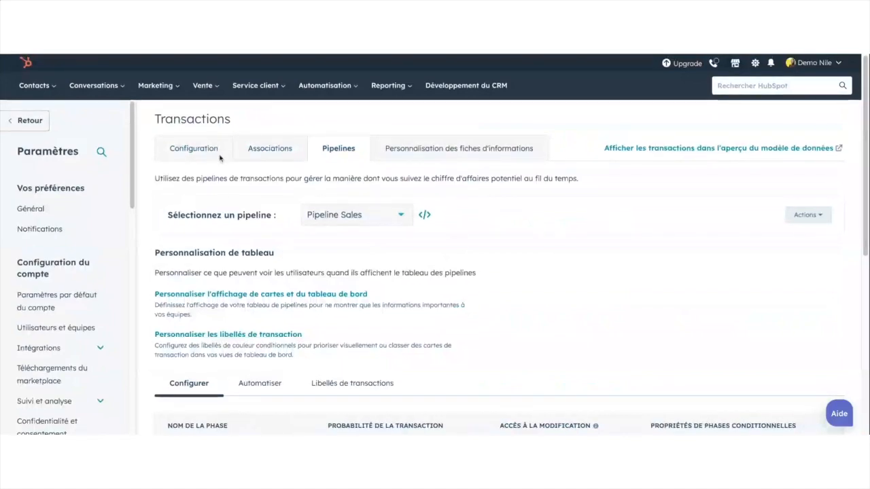
- Return to the sales Transactions page and show the Pipeline Sales deals as a list
click(202, 85)
click(208, 114)
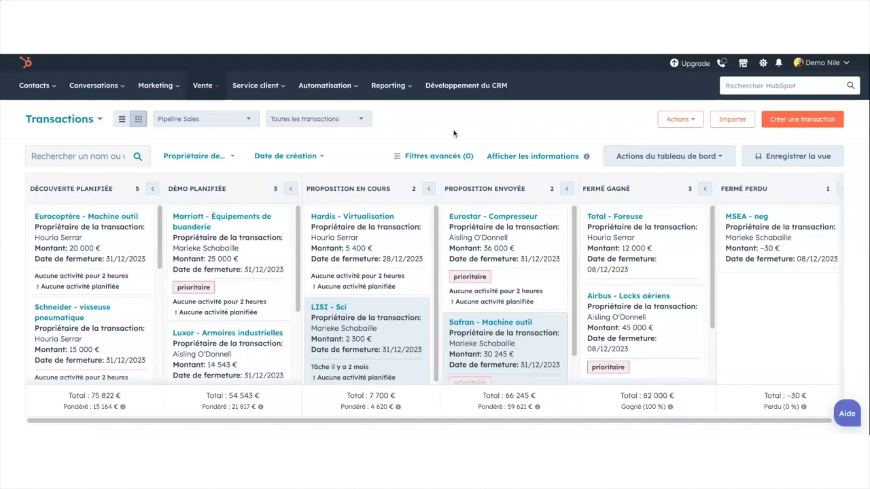
click(204, 85)
click(122, 119)
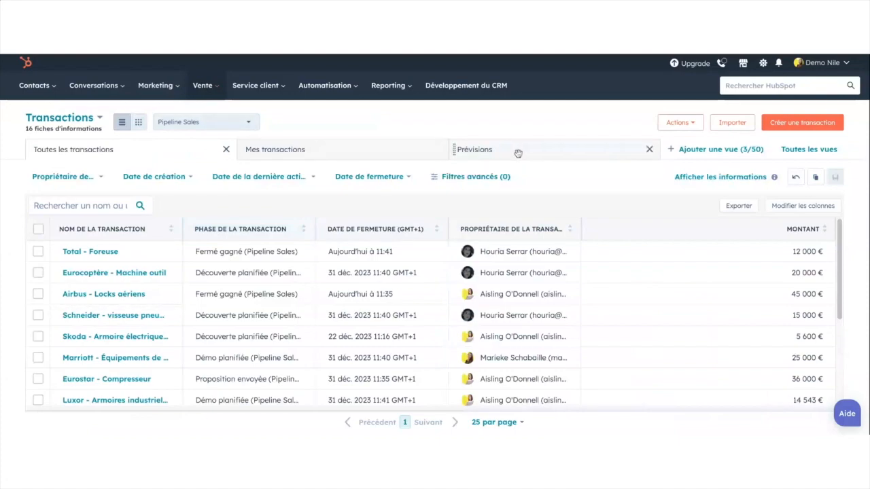
- Add the HubSpot-provided Prévisions view to the transactions and go from it to the forecast page
click(724, 153)
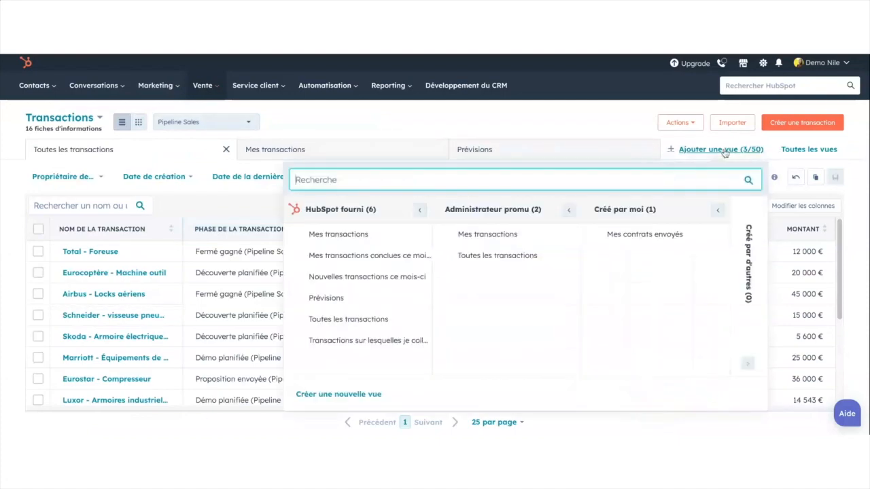
click(329, 299)
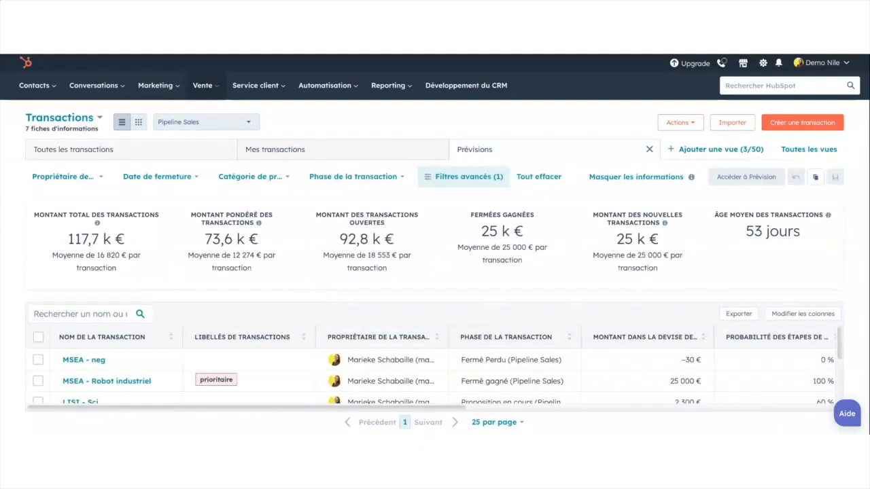
click(740, 181)
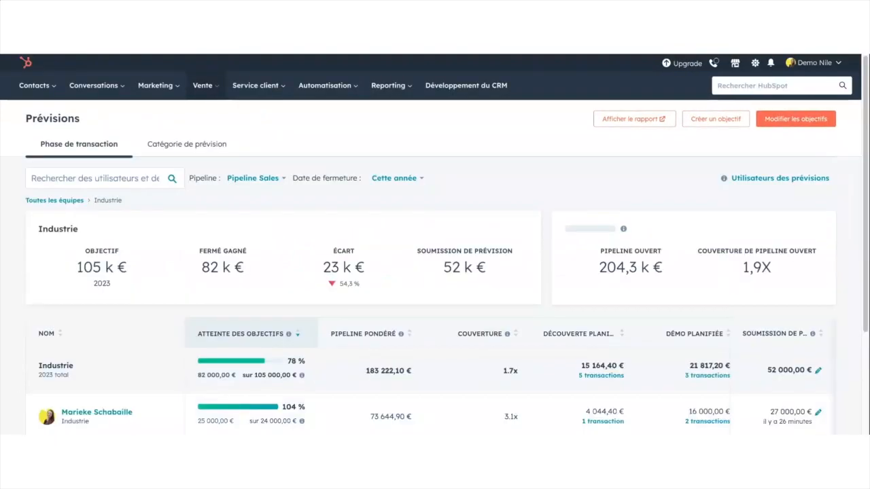
- Add the note "Propositions en commit - accord verbal" to the décembre 2023 forecast submission of the Industrie team's first member and update the forecast
scroll(460, 255, down, 3)
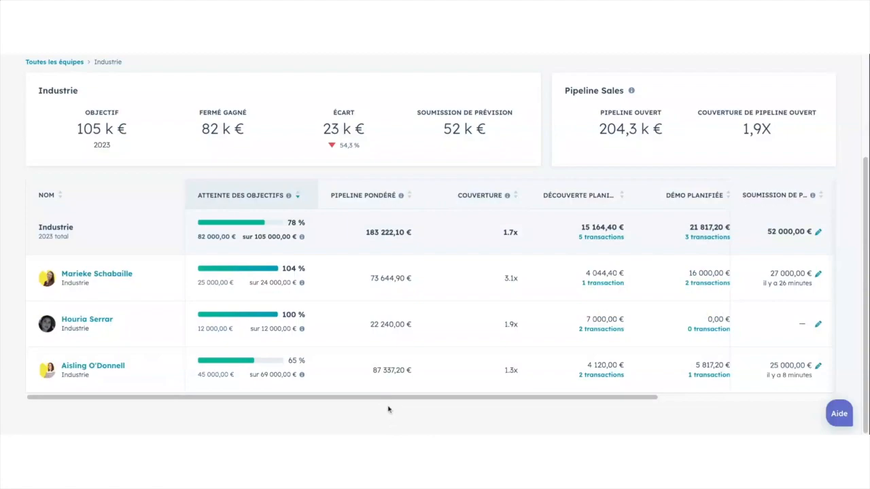
scroll(388, 402, right, 5)
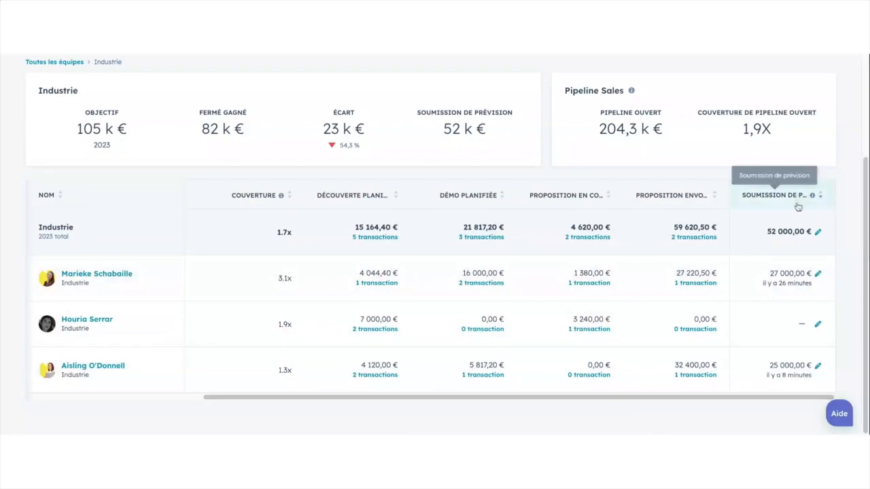
click(816, 274)
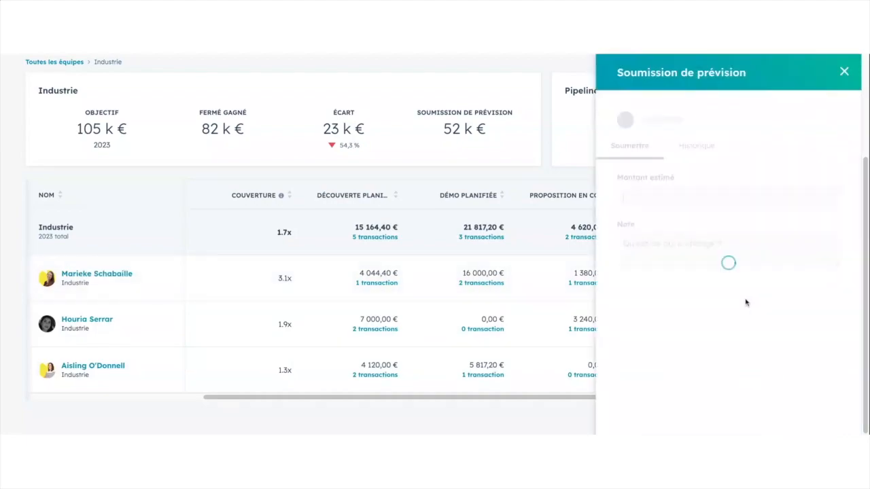
scroll(685, 326, down, 1)
click(663, 302)
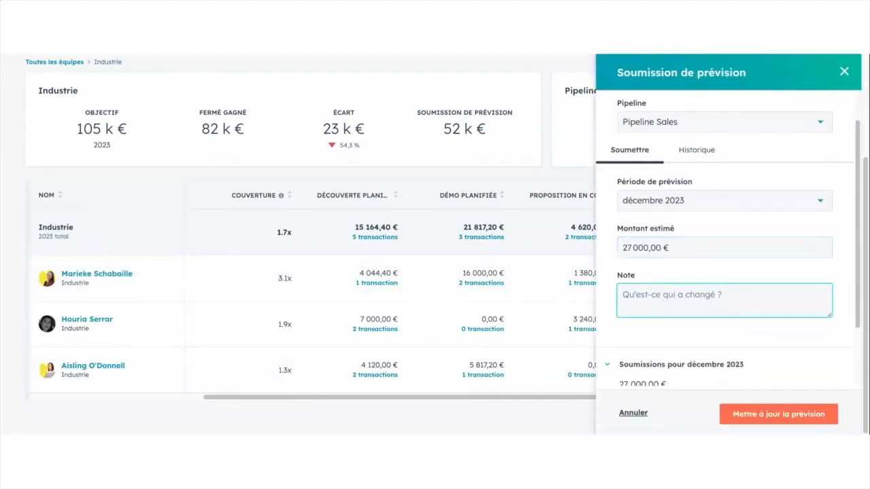
text(Prop)
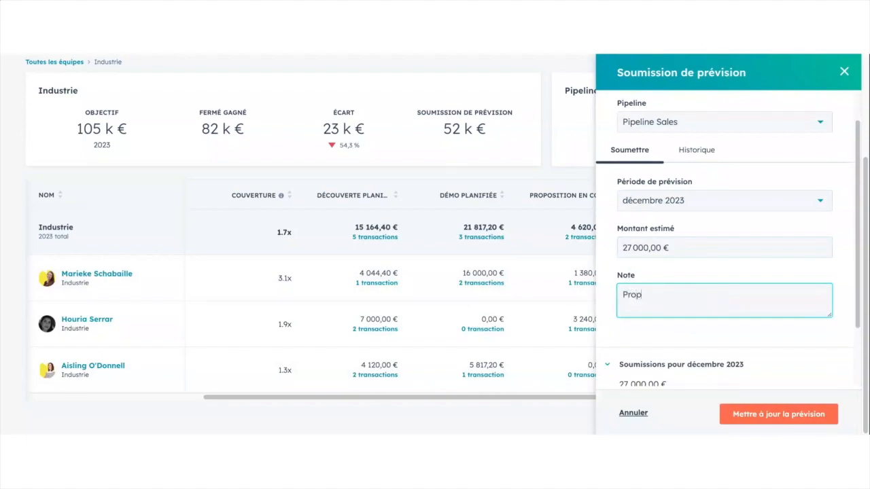
text(ositions en commit - acco)
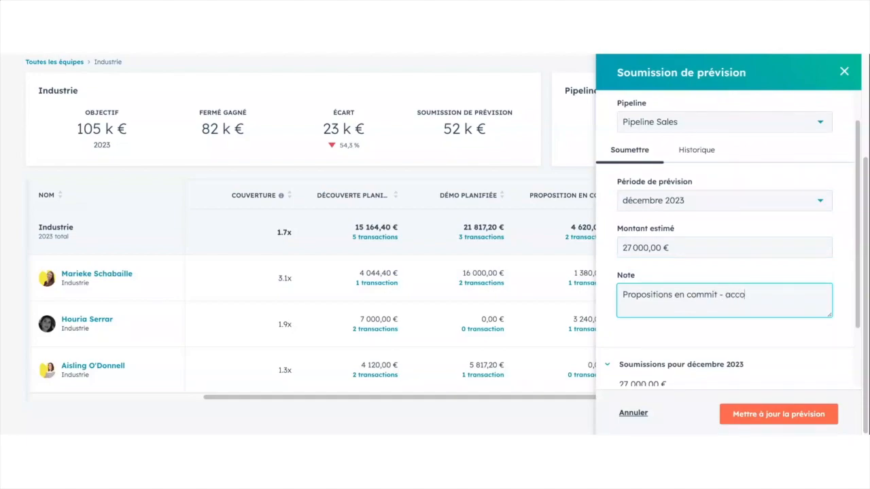
text(rd verbal)
click(778, 415)
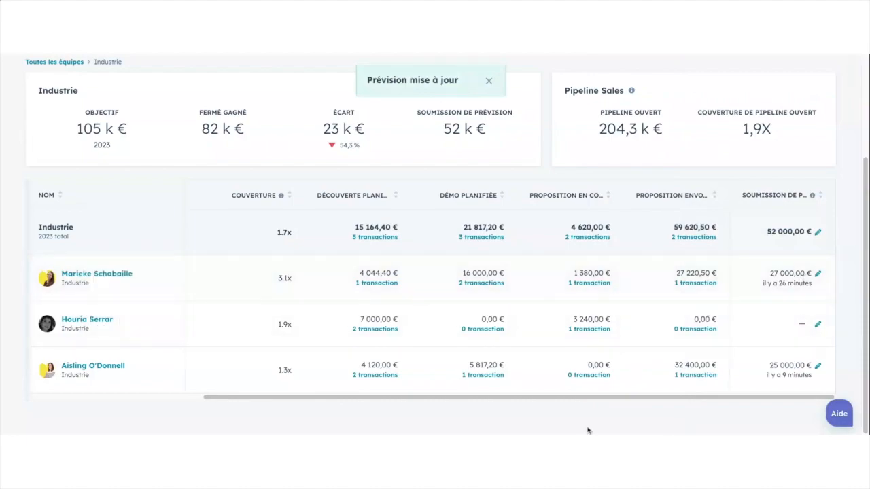
- Examine the Industrie team's forecast: goal attainment, weighted pipeline, coverage, amounts per deal stage, and forecast submissions
scroll(615, 400, left, 2)
scroll(614, 400, left, 3)
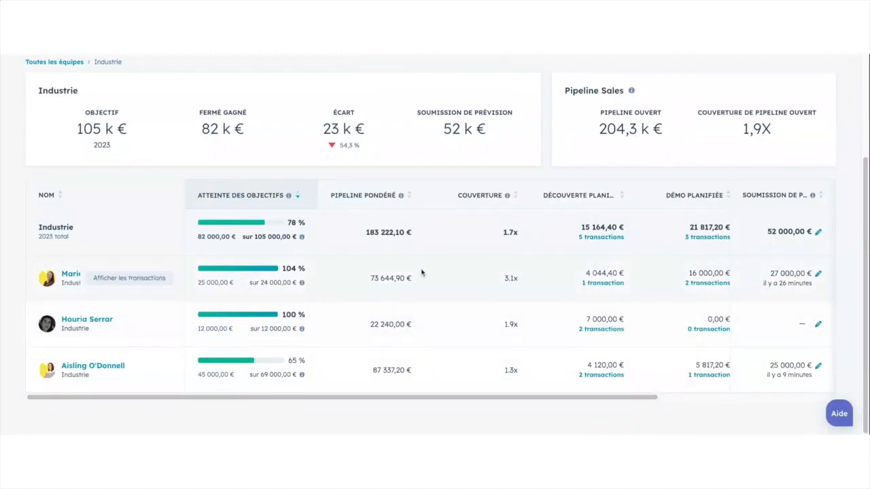
scroll(430, 400, right, 2)
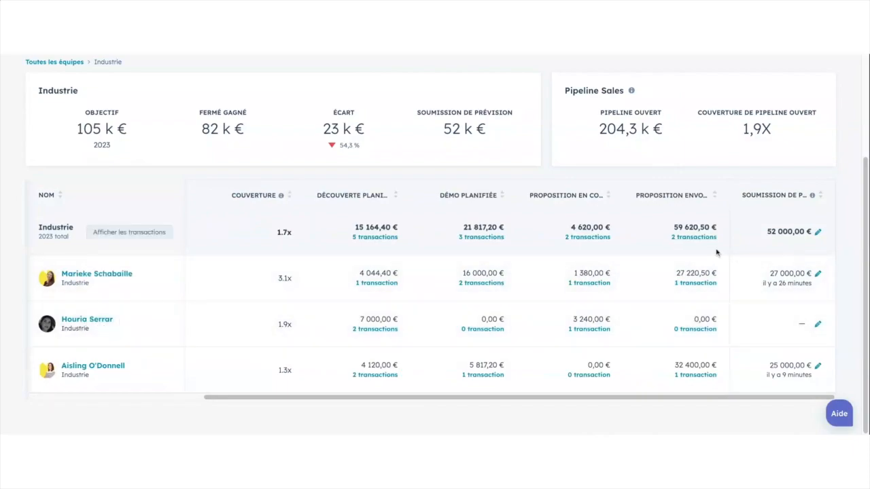
scroll(203, 271, up, 2)
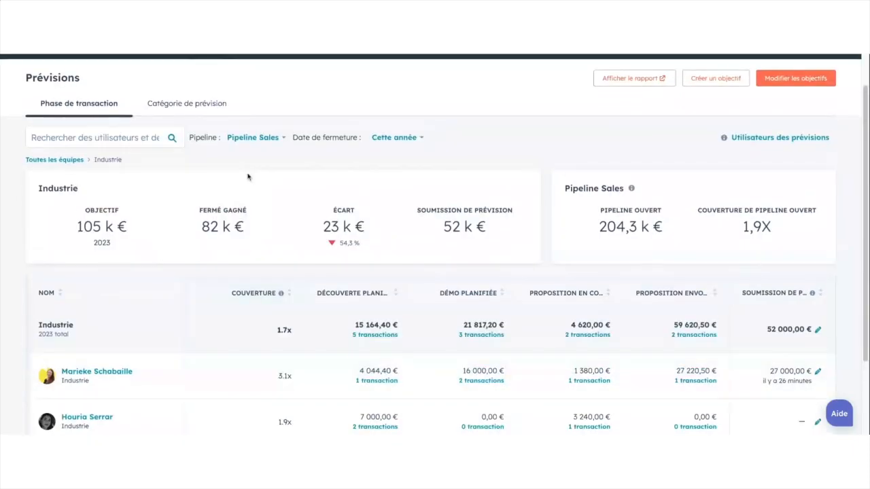
scroll(388, 264, down, 2)
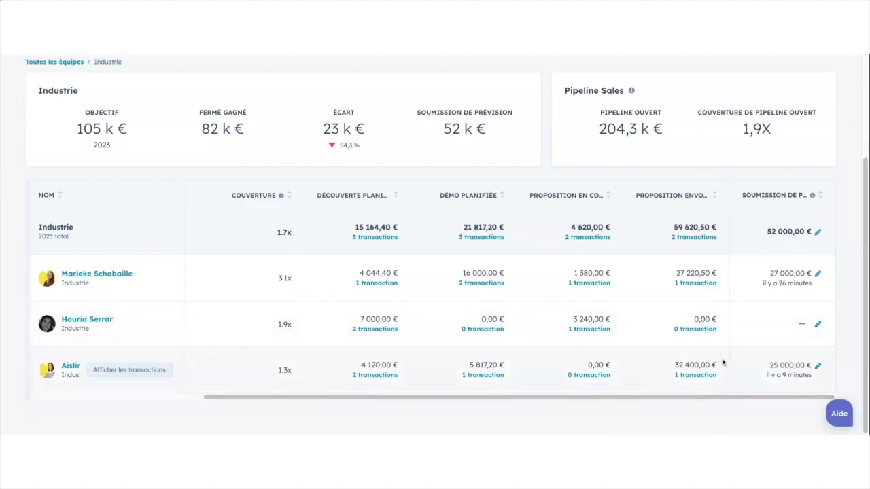
scroll(400, 401, left, 5)
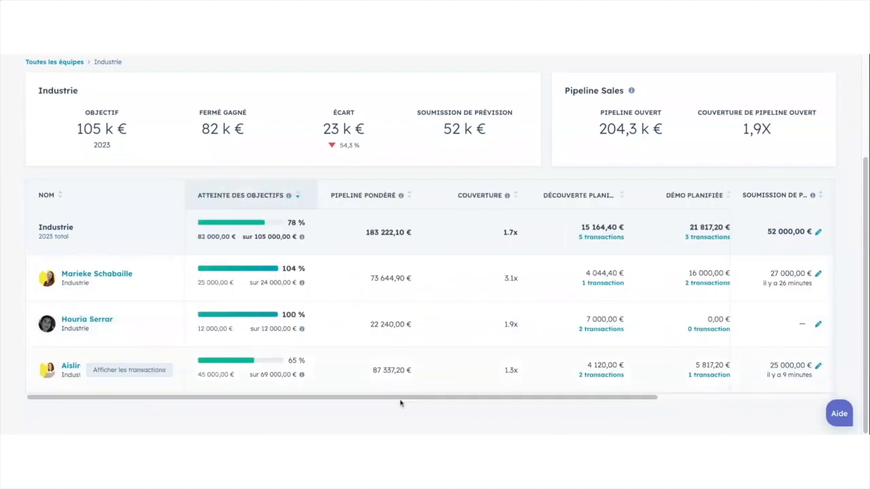
scroll(388, 402, right, 5)
scroll(389, 402, left, 5)
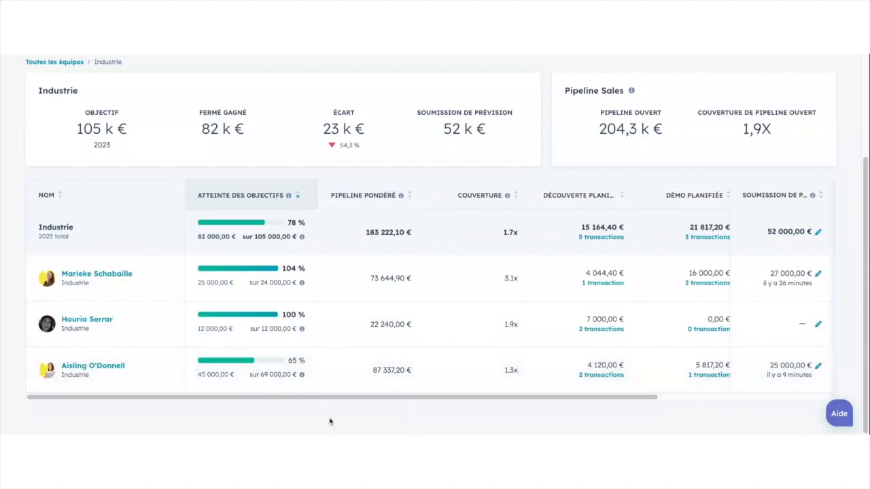
scroll(332, 340, up, 3)
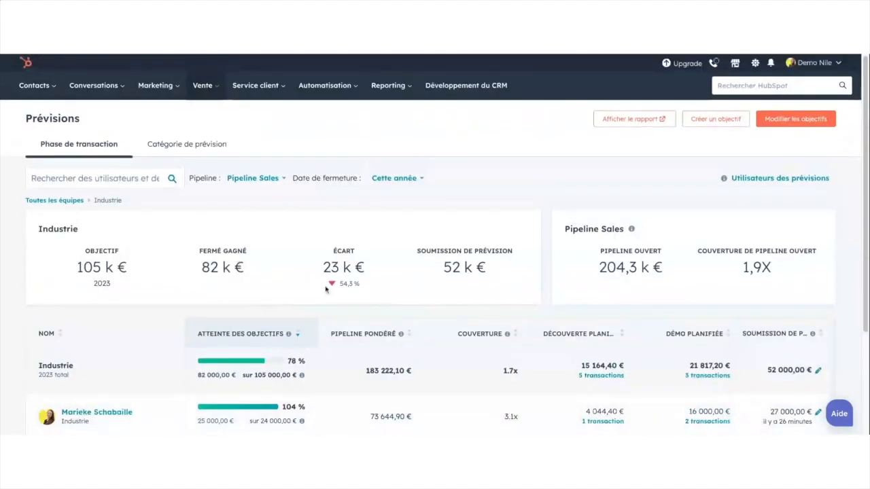
scroll(175, 414, down, 3)
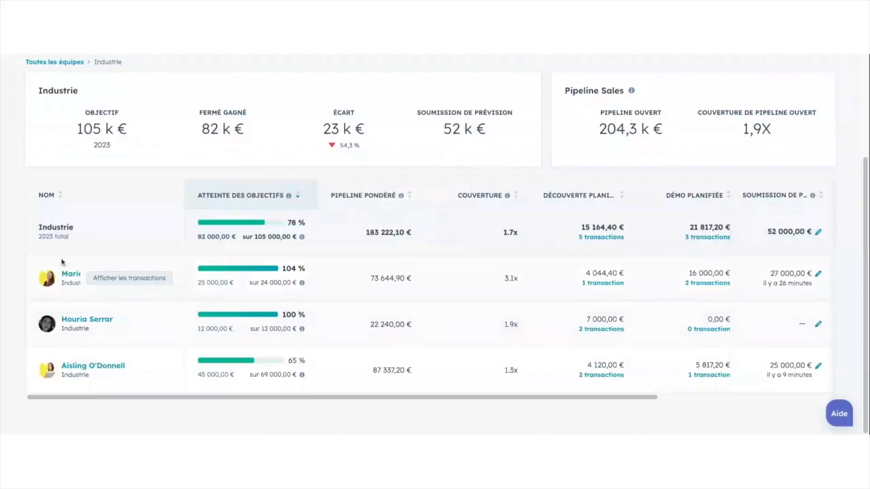
- Open the forecast details of the Industrie team's first member and review the summary and the list of deals
click(68, 278)
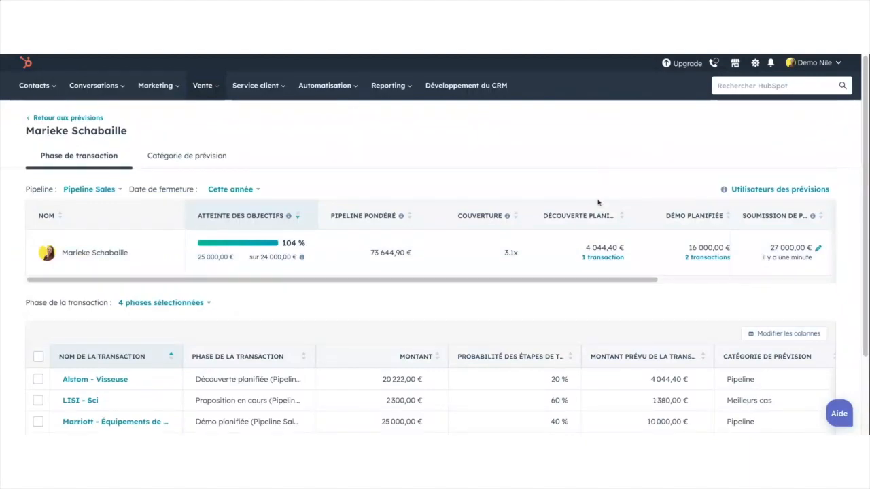
scroll(598, 203, down, 1)
scroll(625, 136, up, 1)
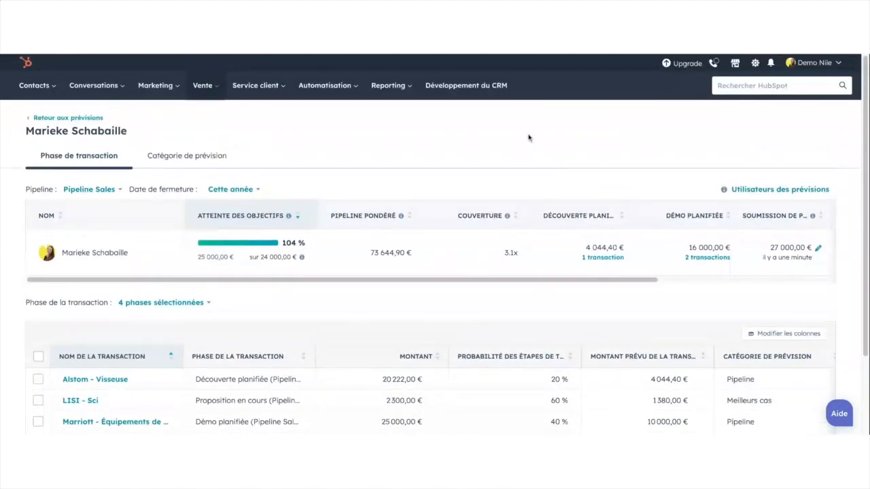
scroll(472, 301, down, 2)
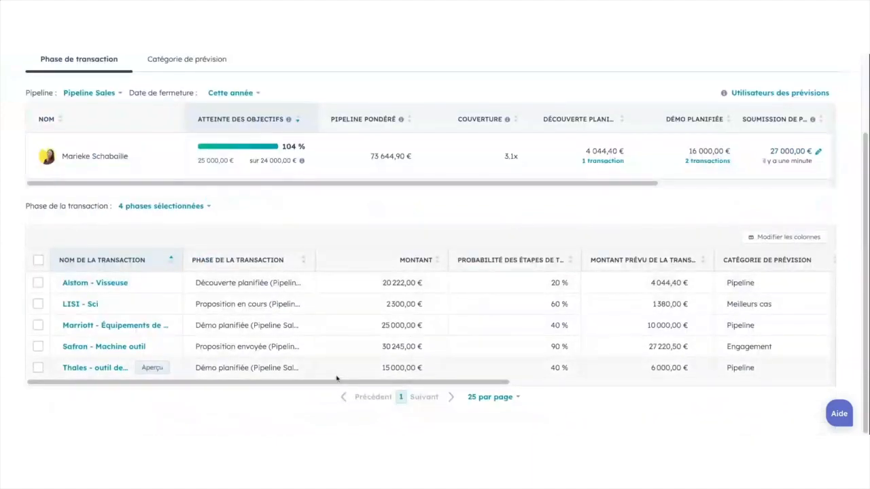
scroll(241, 158, up, 2)
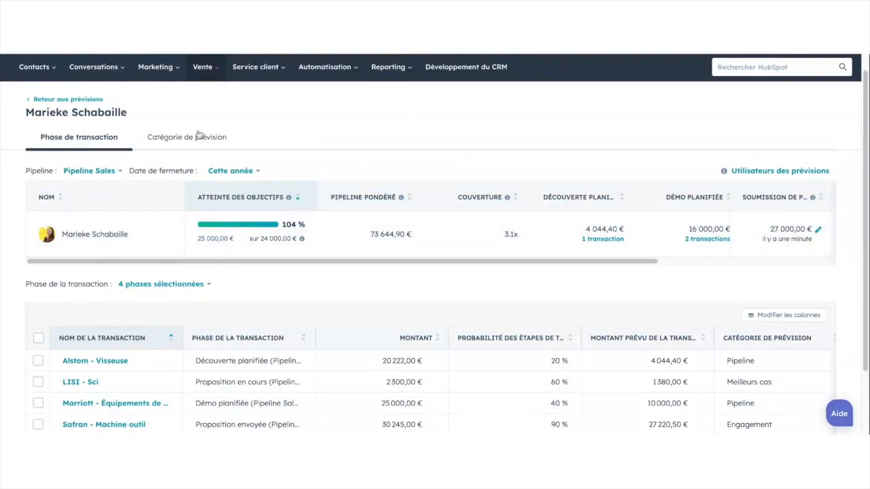
scroll(553, 249, down, 2)
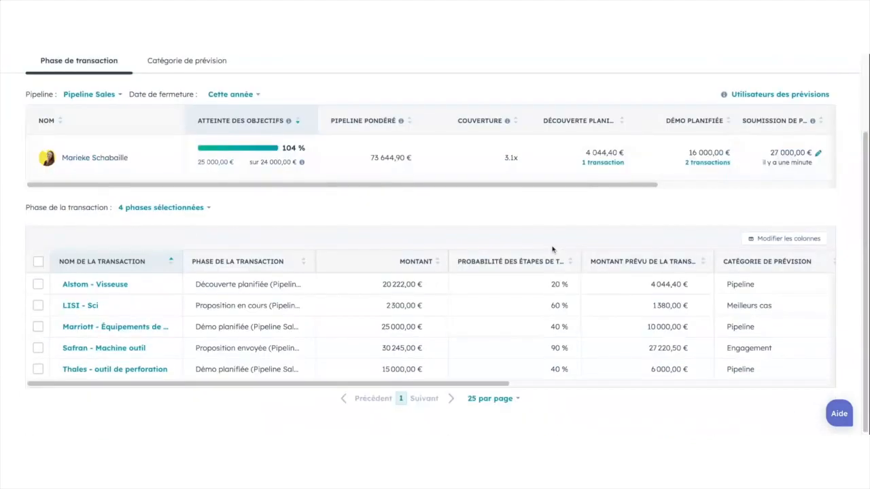
- Examine the remaining columns of this member's deals table, from forecast category and labels to last activity and closing date
scroll(283, 390, right, 8)
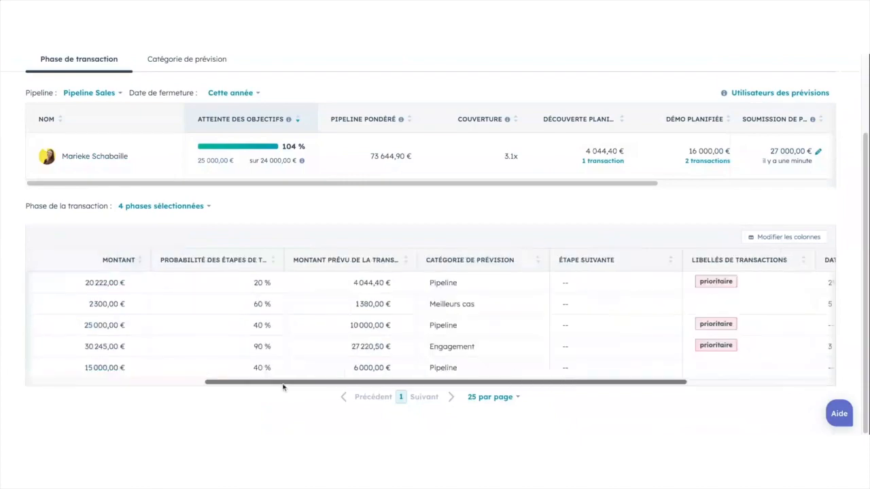
scroll(283, 387, left, 8)
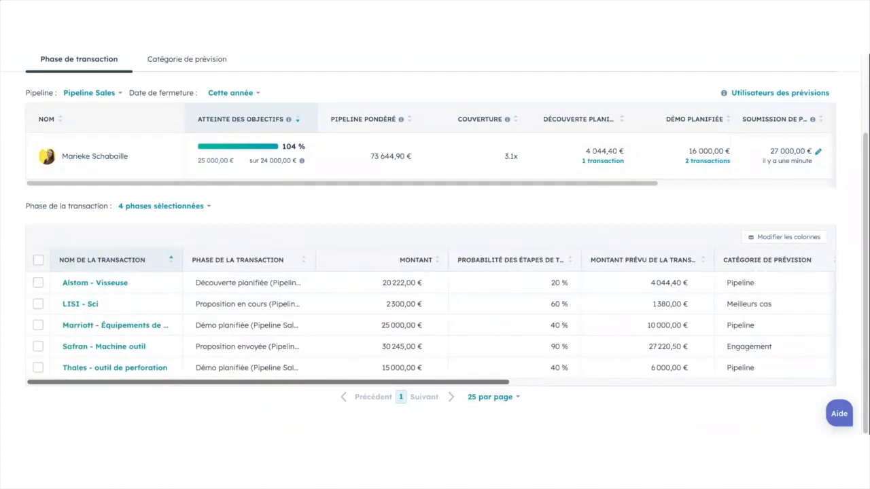
scroll(259, 269, up, 2)
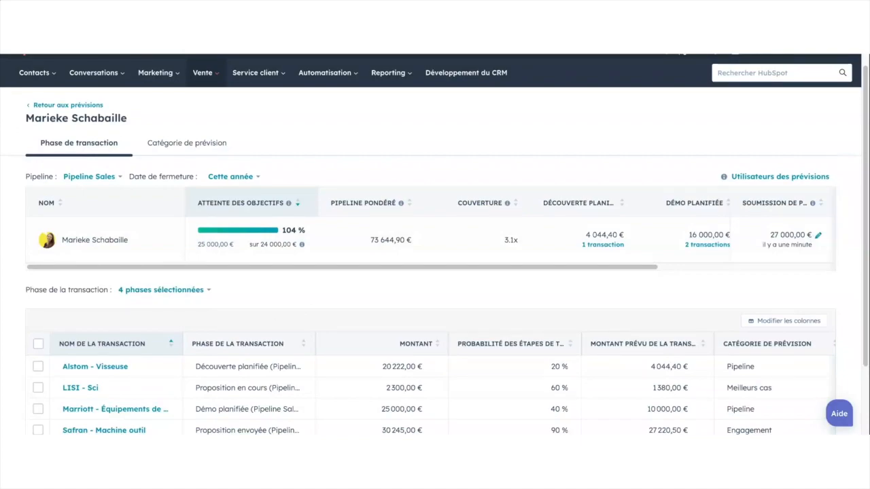
scroll(274, 391, down, 2)
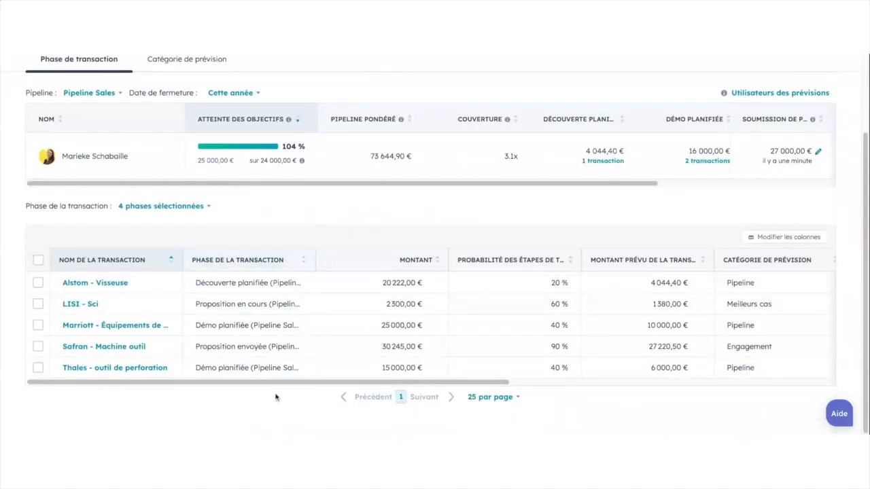
scroll(274, 388, right, 5)
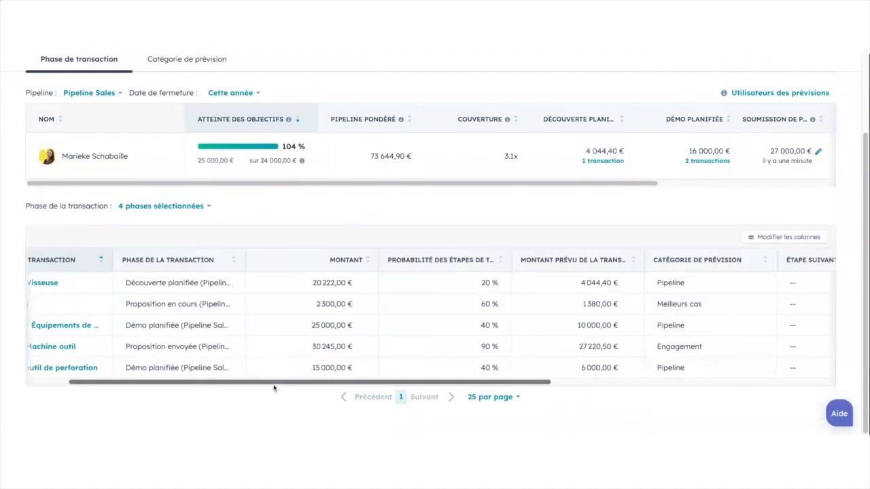
scroll(274, 389, left, 5)
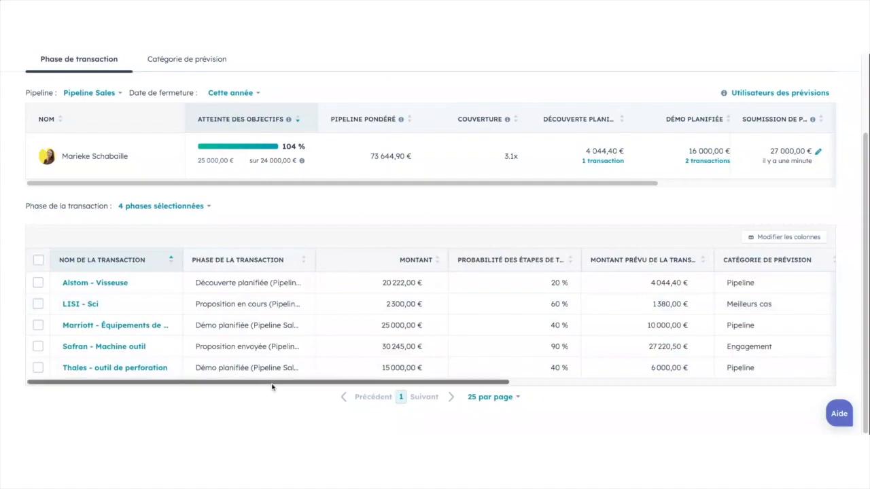
scroll(271, 388, right, 1)
scroll(272, 388, right, 5)
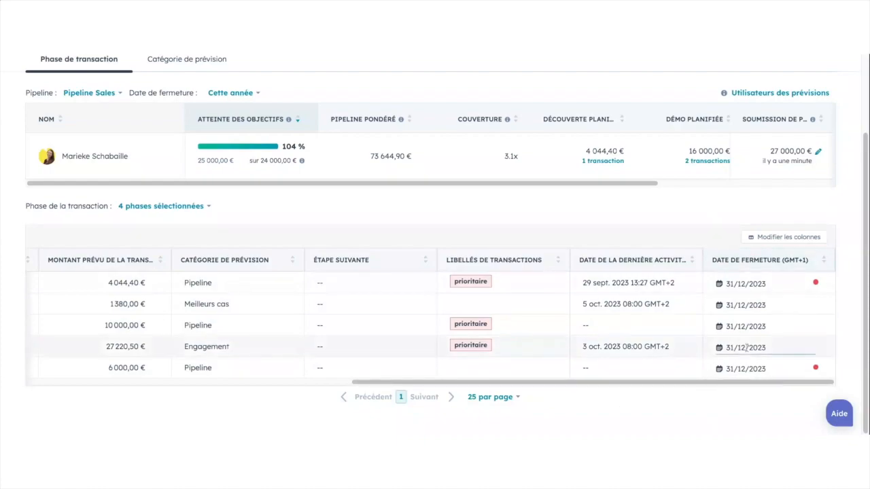
- Recheck the member's forecast summary and full deals table, comparing deal stages, amounts, stage probabilities, forecast amounts, next steps, labels and closing dates
scroll(627, 383, left, 10)
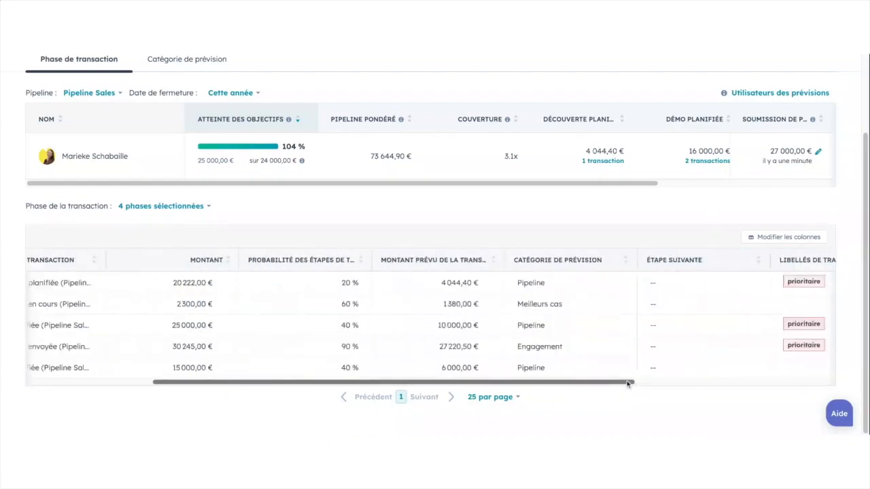
scroll(233, 431, up, 2)
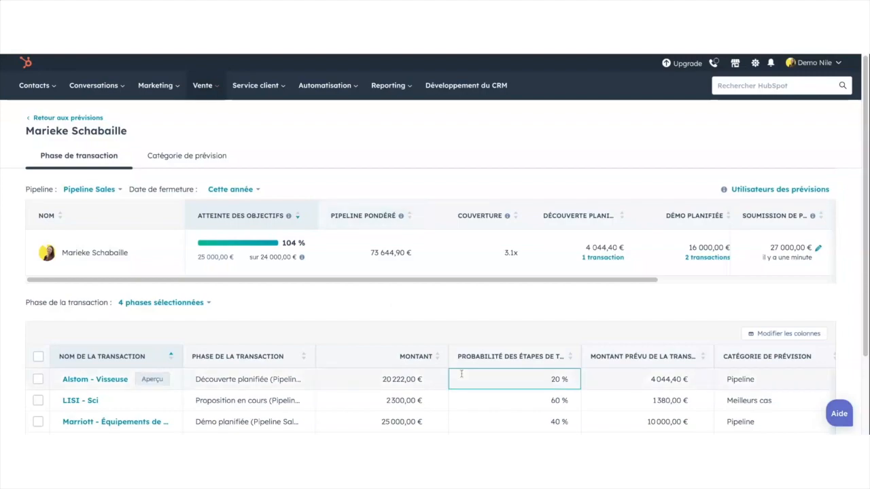
scroll(442, 398, down, 2)
scroll(443, 398, right, 4)
scroll(442, 398, right, 3)
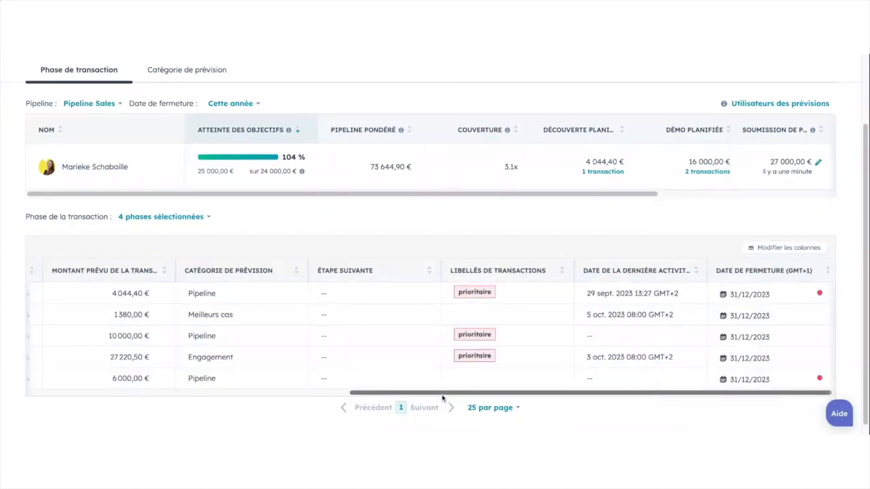
scroll(553, 292, left, 3)
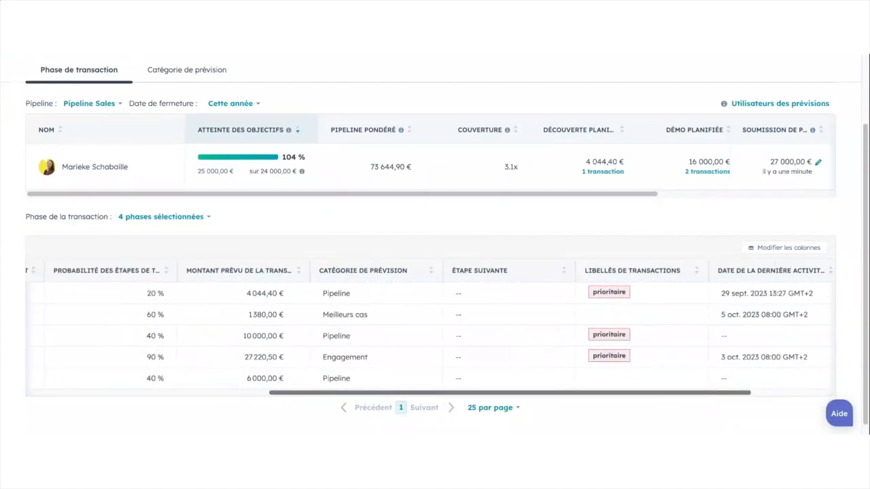
scroll(541, 398, left, 4)
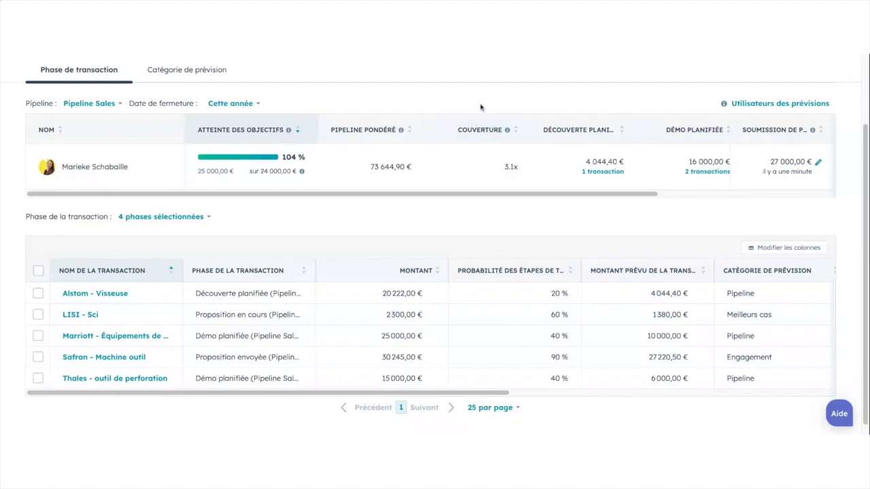
scroll(480, 107, up, 3)
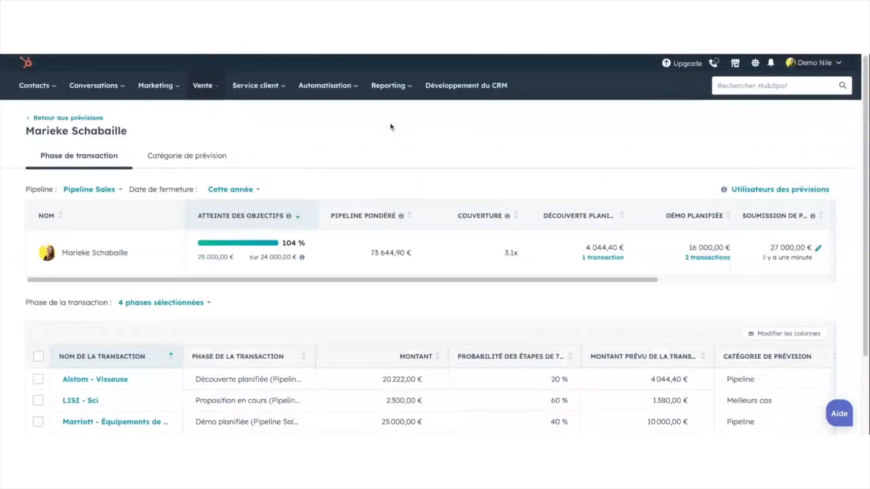